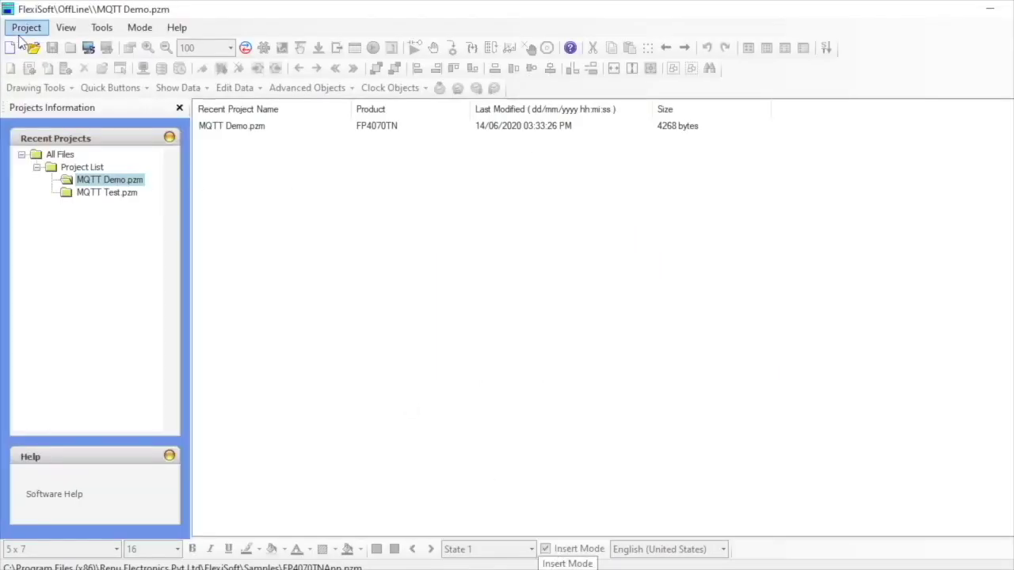
# - Create a new IEC61131-3 project for product FP4070, model FP4070TN
pyautogui.click(24, 43)
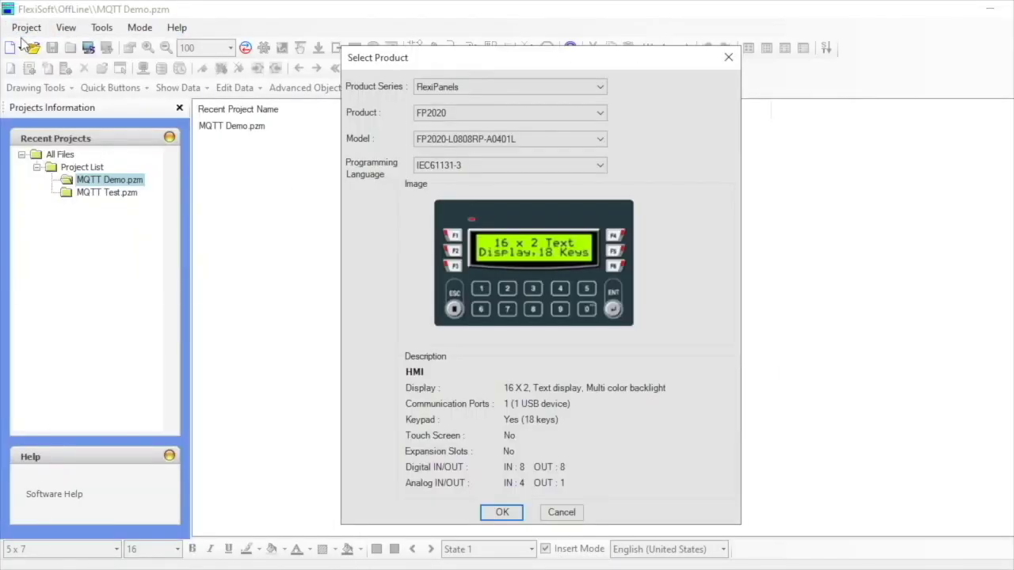
pyautogui.click(554, 114)
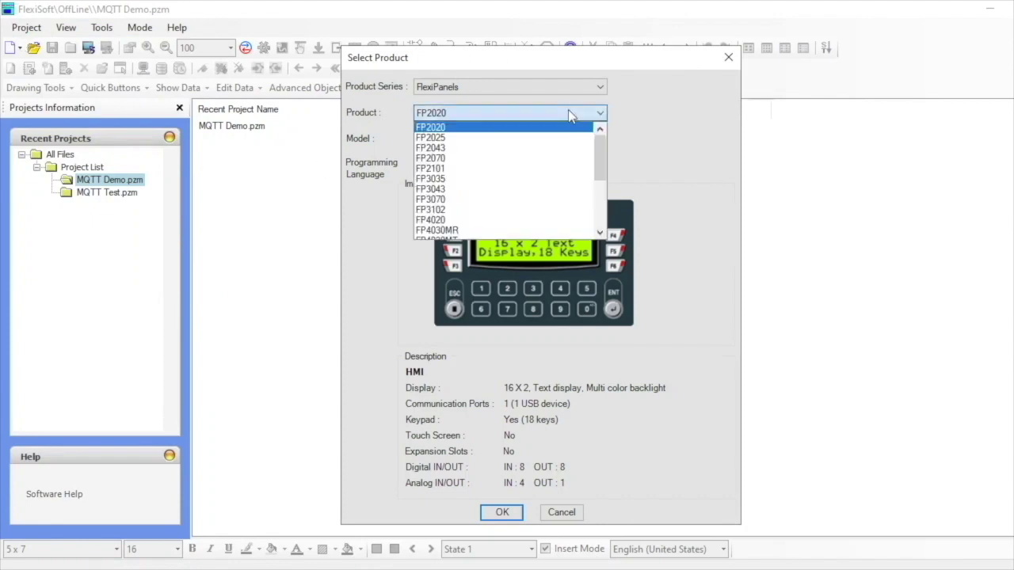
pyautogui.moveTo(604, 161); pyautogui.dragTo(605, 193)
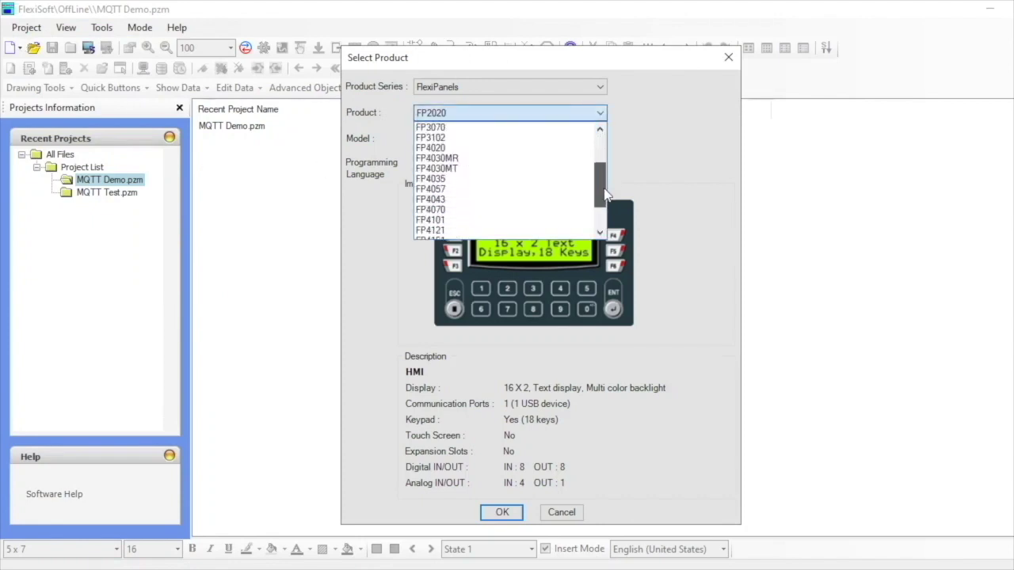
pyautogui.click(481, 216)
pyautogui.click(482, 139)
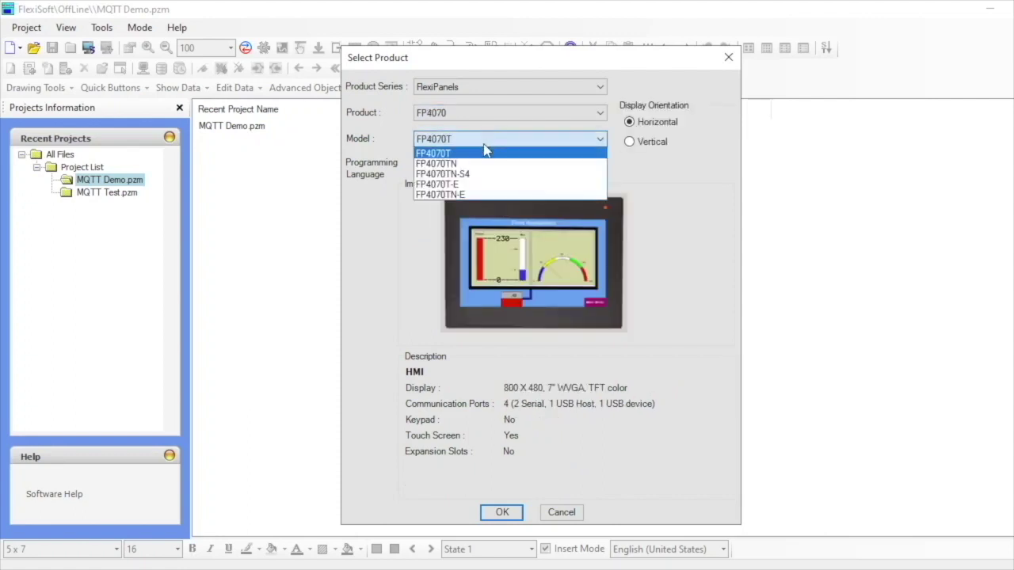
pyautogui.click(482, 162)
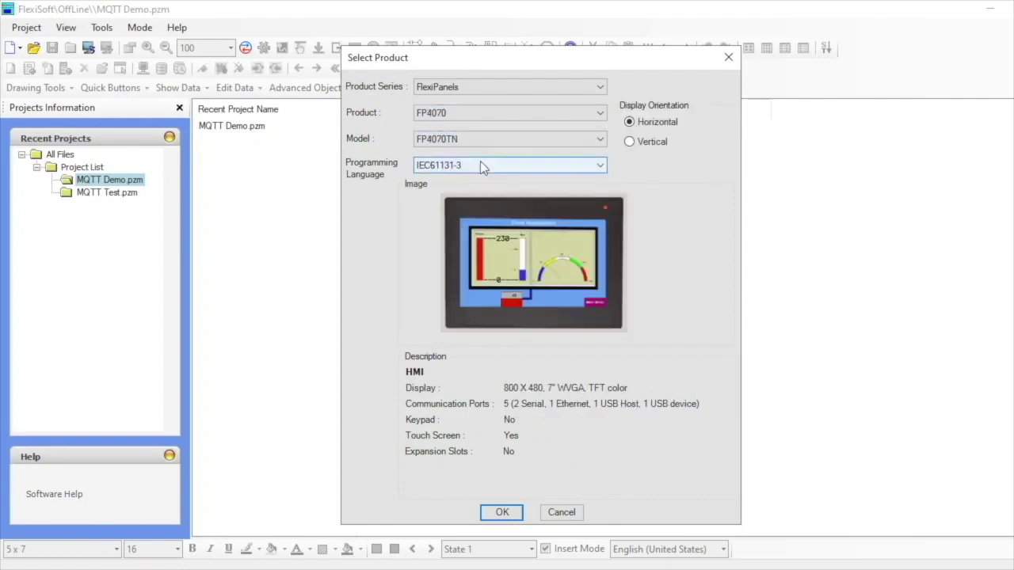
pyautogui.click(502, 512)
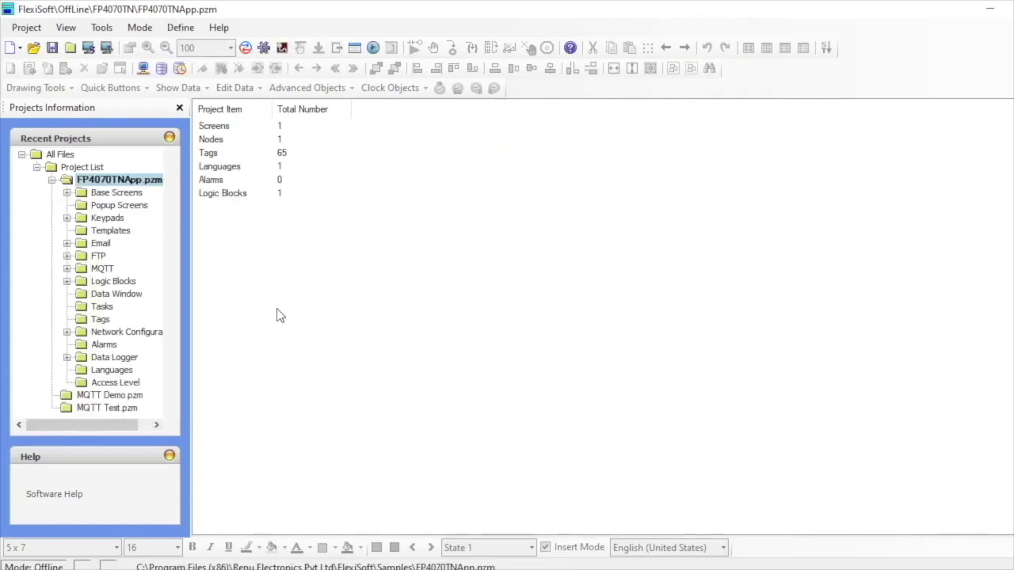
# - In MQTT Broker settings, choose an External cloud broker using protocol MQTT v5
pyautogui.click(101, 270)
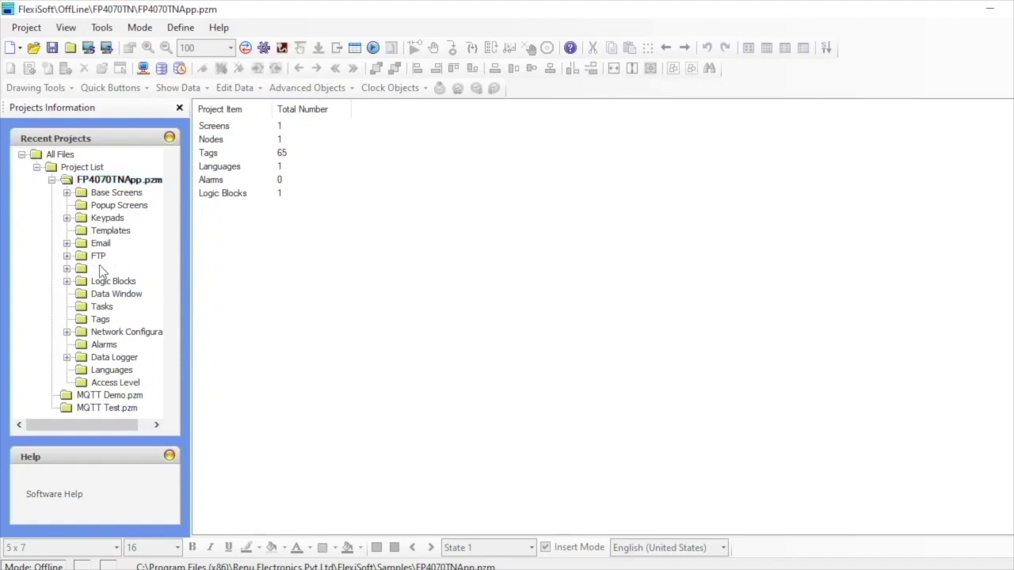
pyautogui.click(67, 269)
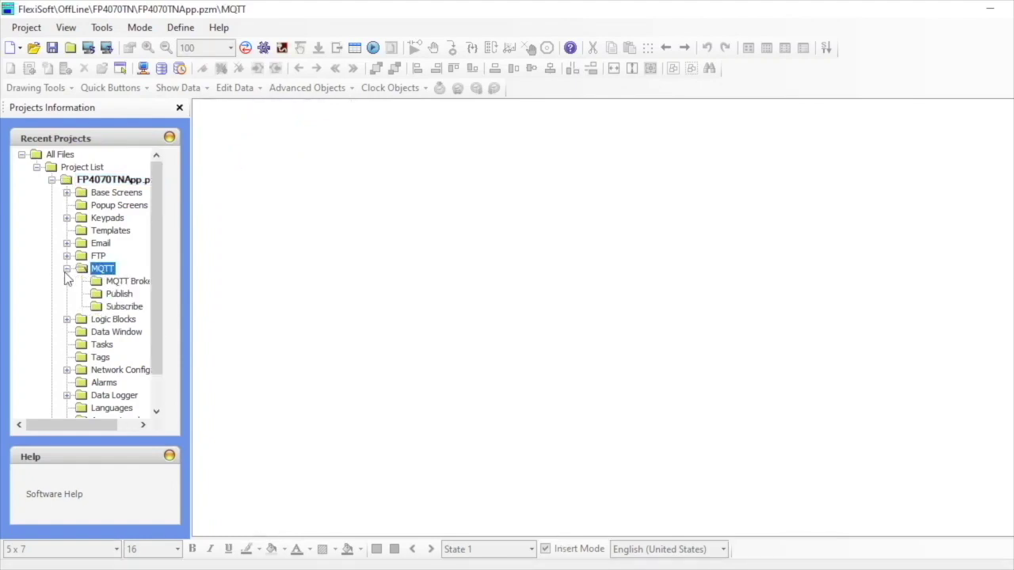
pyautogui.click(124, 288)
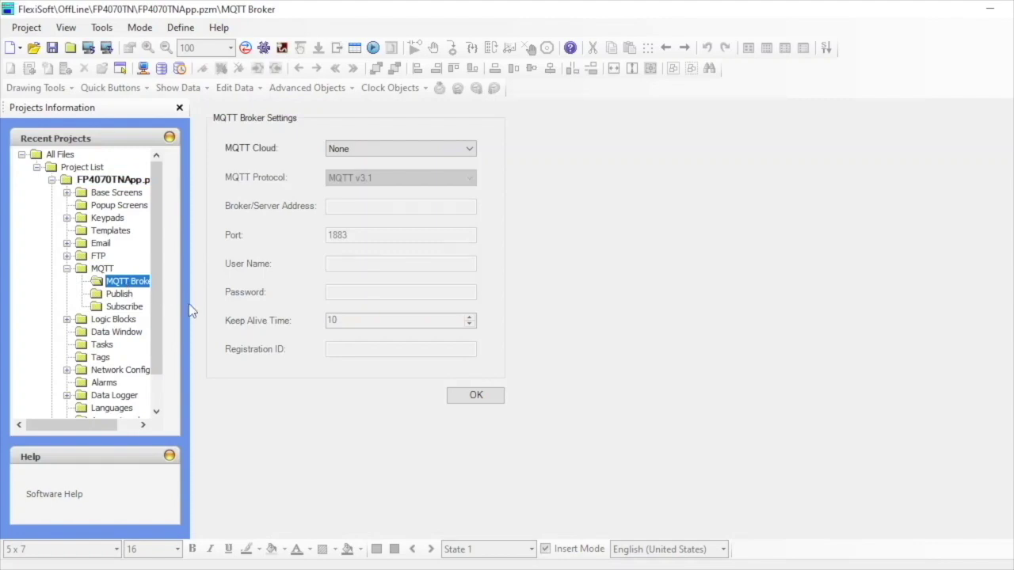
pyautogui.moveTo(190, 311); pyautogui.dragTo(216, 301)
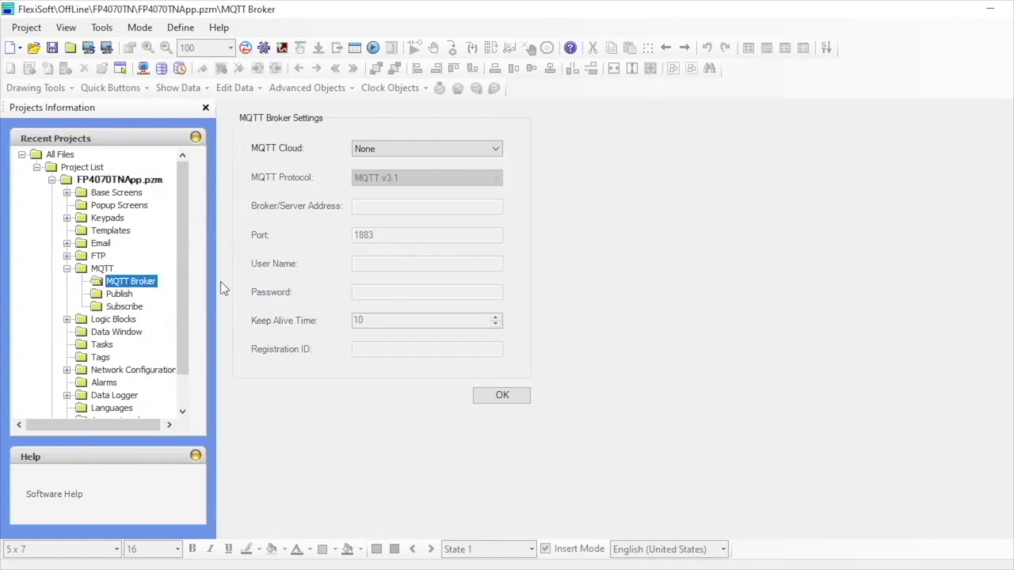
pyautogui.click(389, 152)
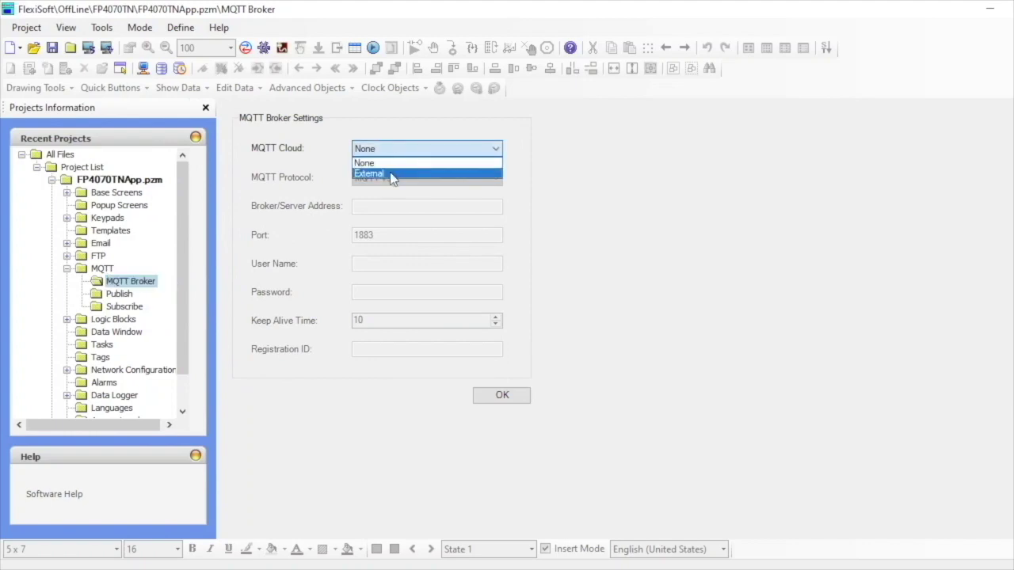
pyautogui.click(390, 174)
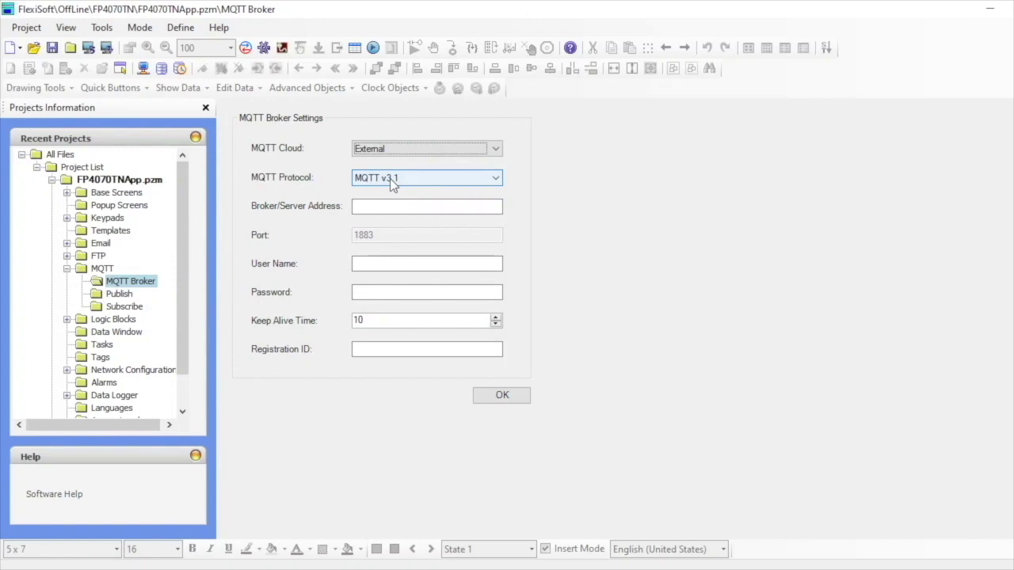
pyautogui.click(389, 179)
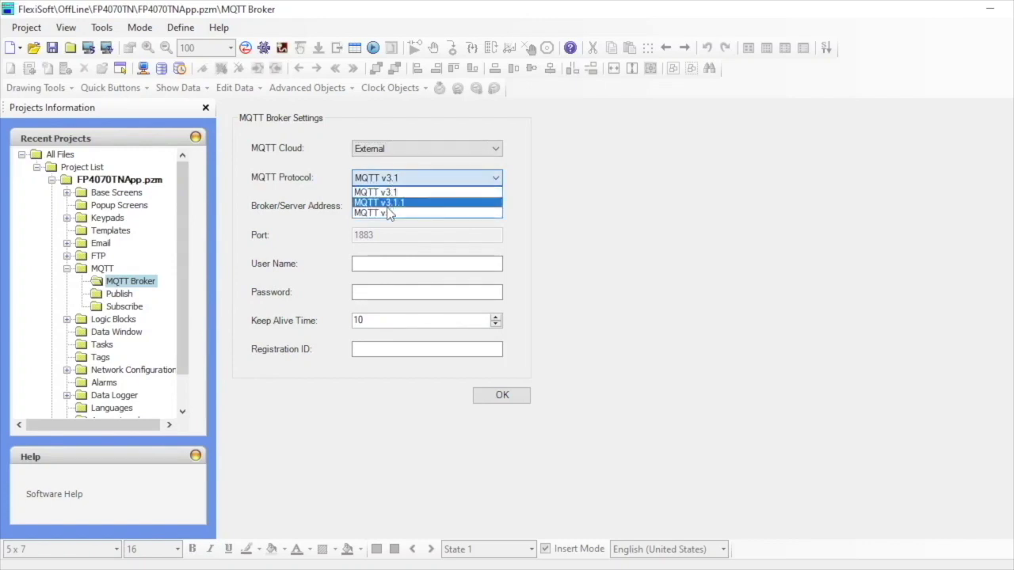
pyautogui.click(388, 210)
# - Set broker address 192.168.0.113 and registration ID 123, then apply the configuration
pyautogui.click(388, 210)
pyautogui.write('192.168.0.11')
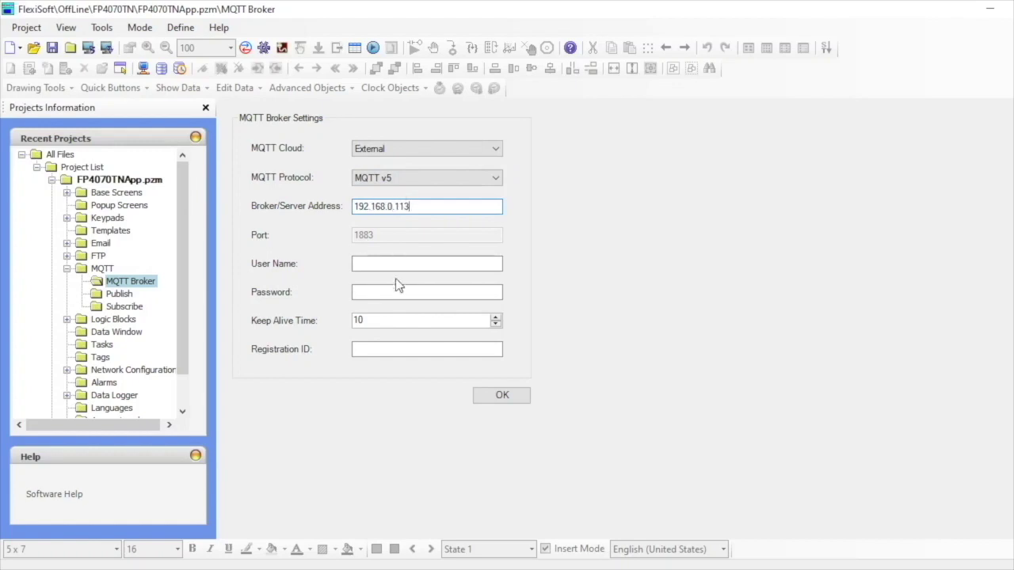
pyautogui.write('3')
pyautogui.click(402, 264)
pyautogui.click(400, 292)
pyautogui.click(397, 344)
pyautogui.write('123')
pyautogui.click(497, 395)
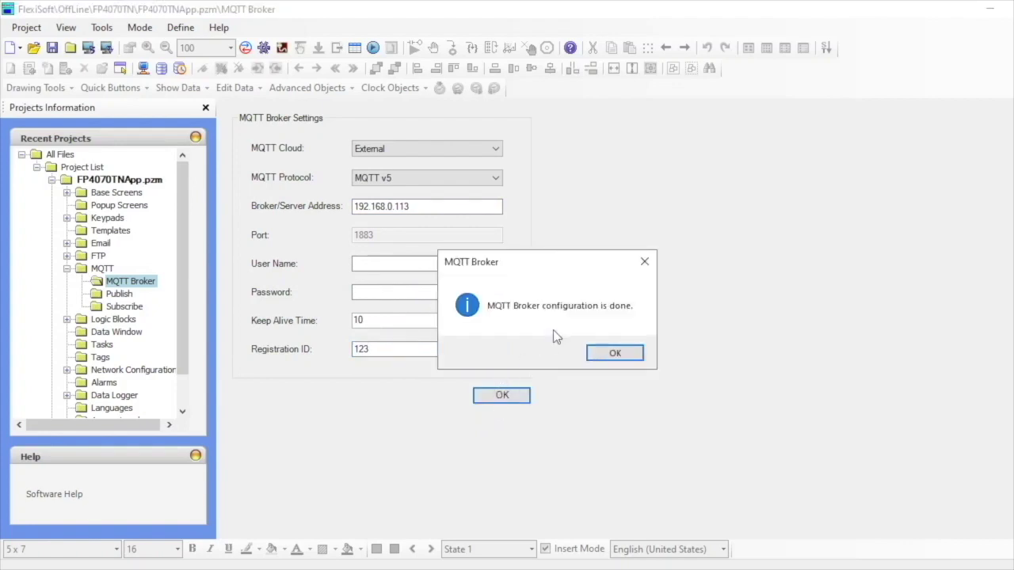
pyautogui.click(631, 352)
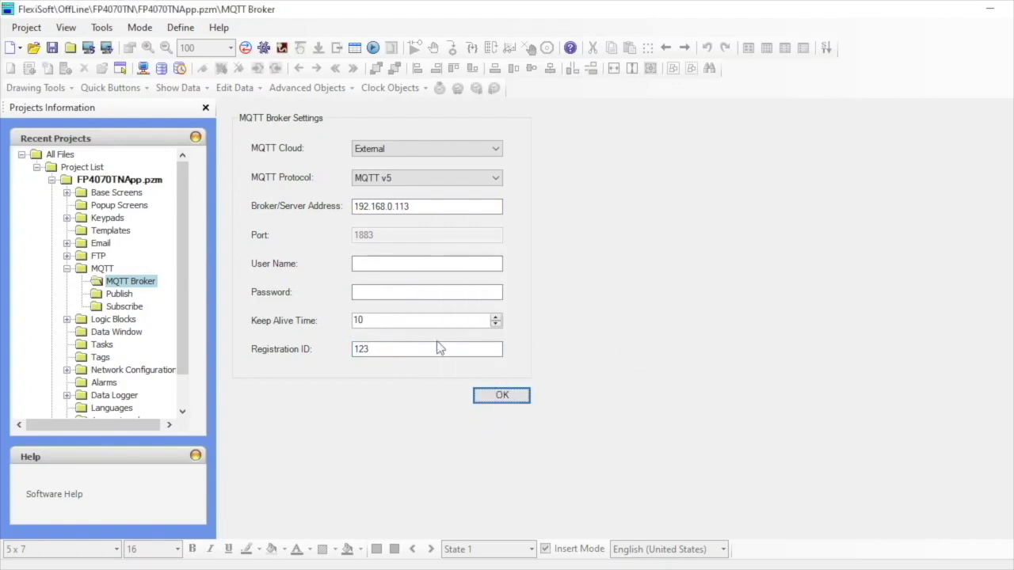
pyautogui.click(124, 306)
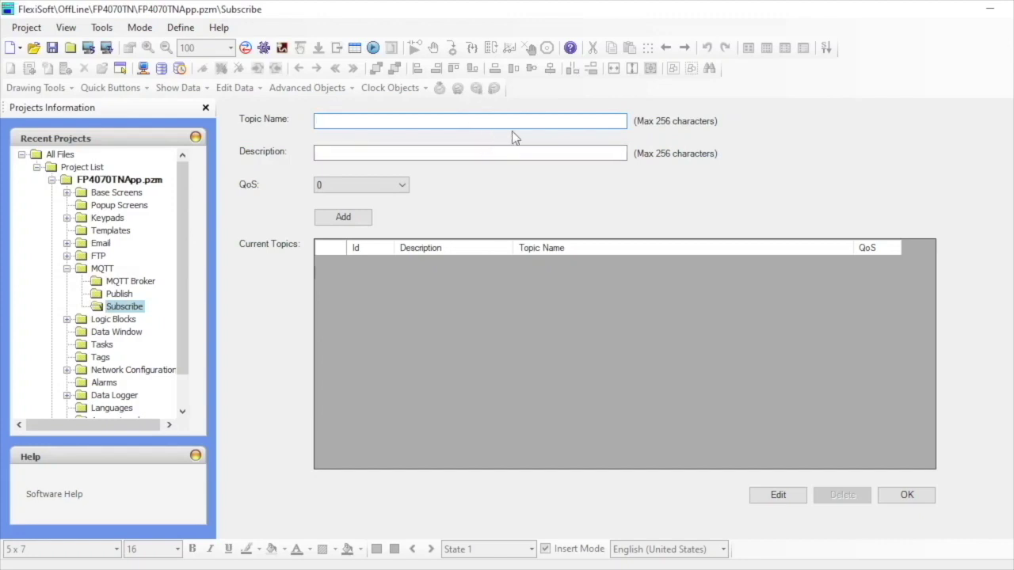
# - Add subscribe topic RoomTemp, described as Temperature with QoS 0, and save it
pyautogui.write('mTemp')
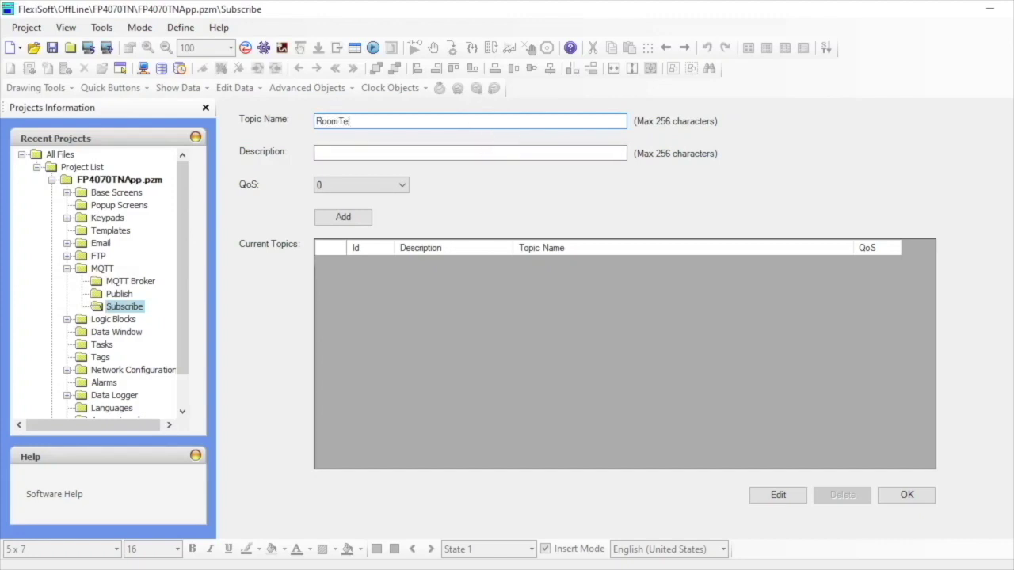
pyautogui.click(317, 153)
pyautogui.write('Temperature')
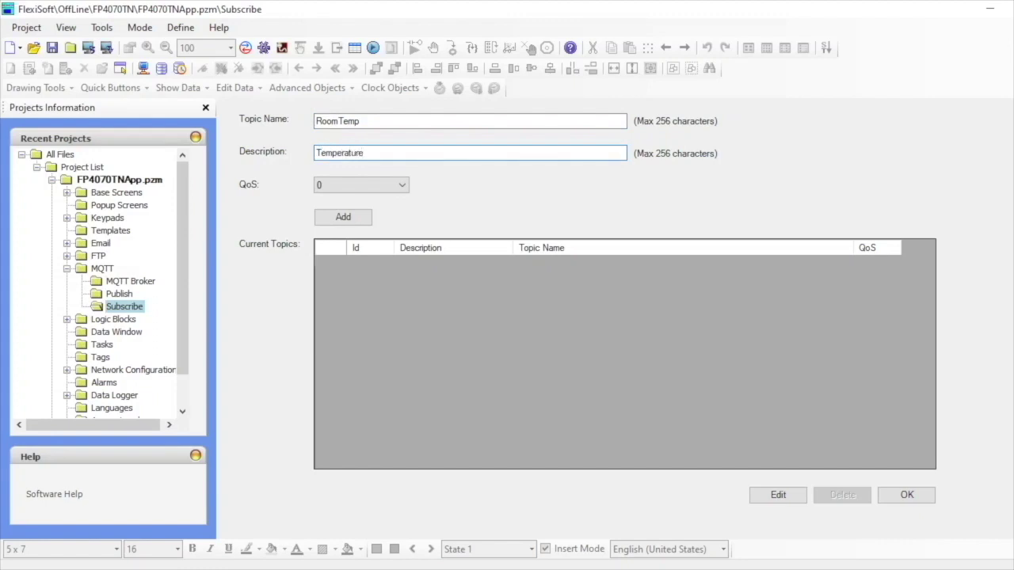
pyautogui.click(349, 224)
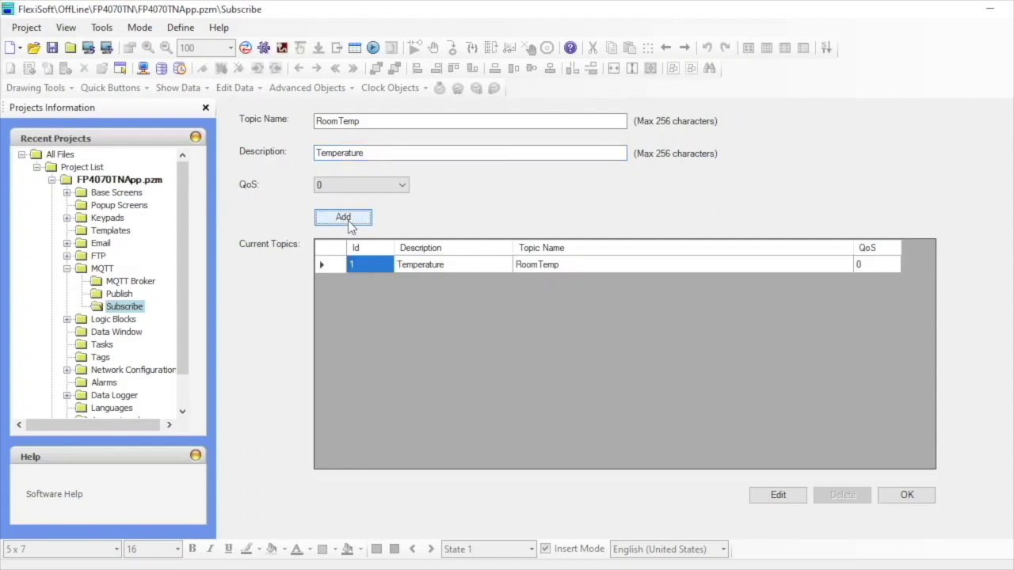
pyautogui.click(907, 495)
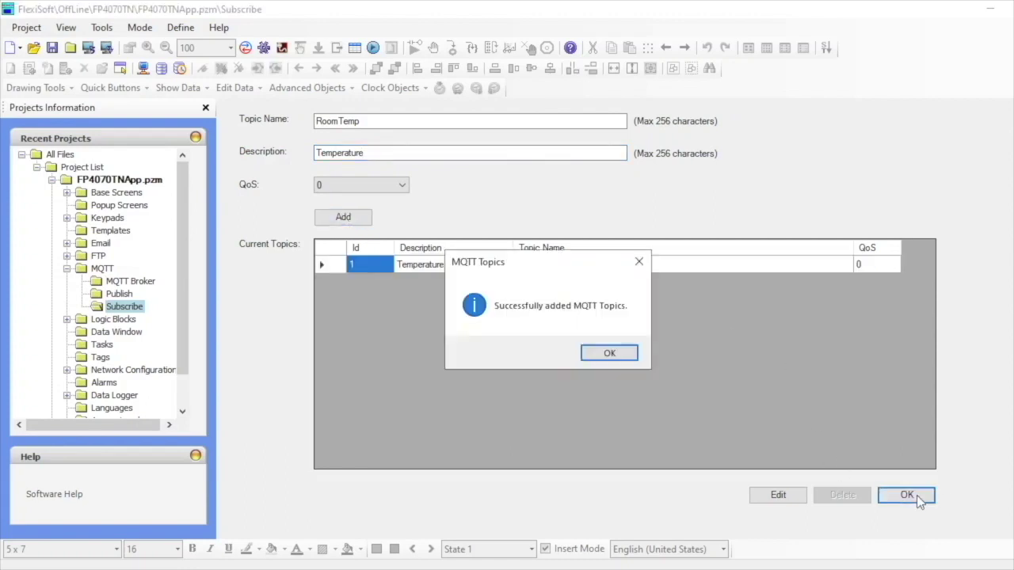
pyautogui.click(610, 353)
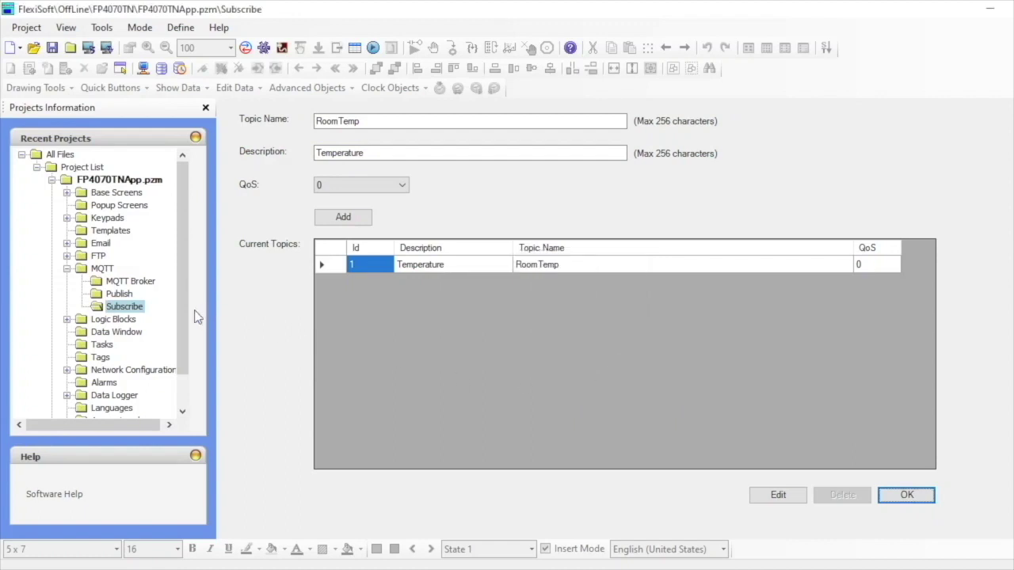
pyautogui.scroll(-1, 186, 308)
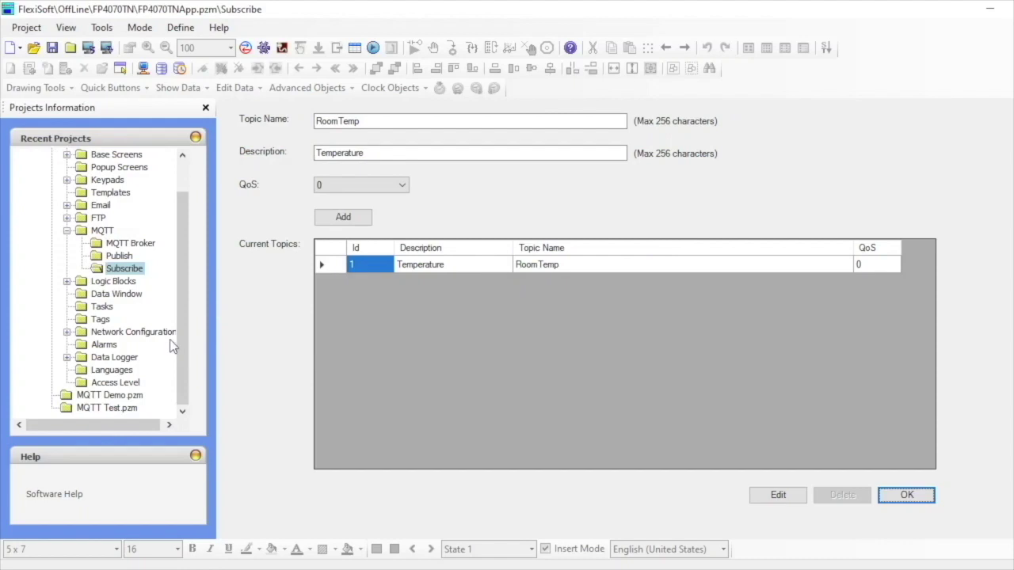
pyautogui.click(100, 320)
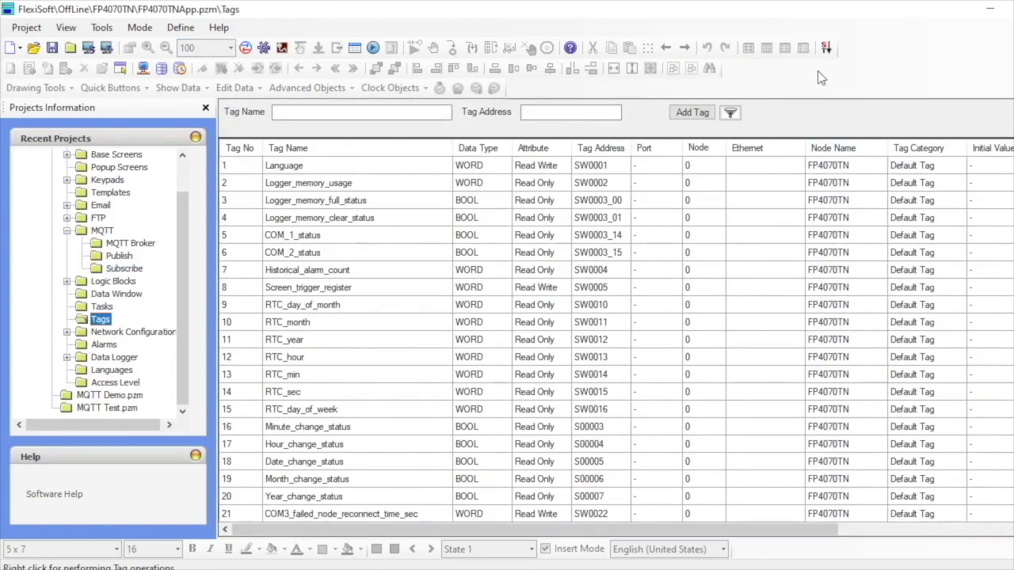
# - Add a REAL tag named Temp1 that subscribes to the RoomTemp MQTT topic
pyautogui.click(826, 48)
pyautogui.rightClick(554, 203)
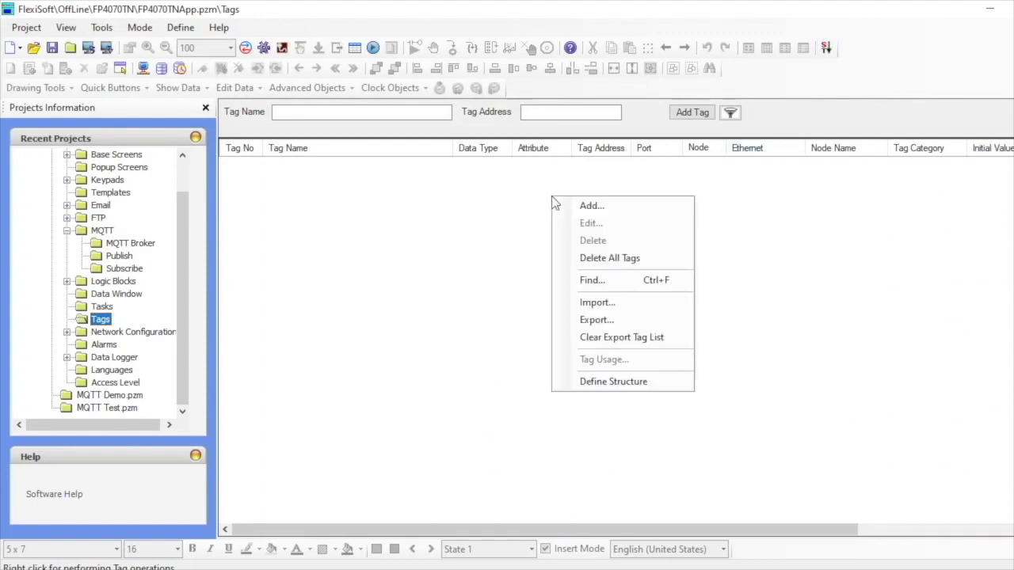
pyautogui.click(562, 207)
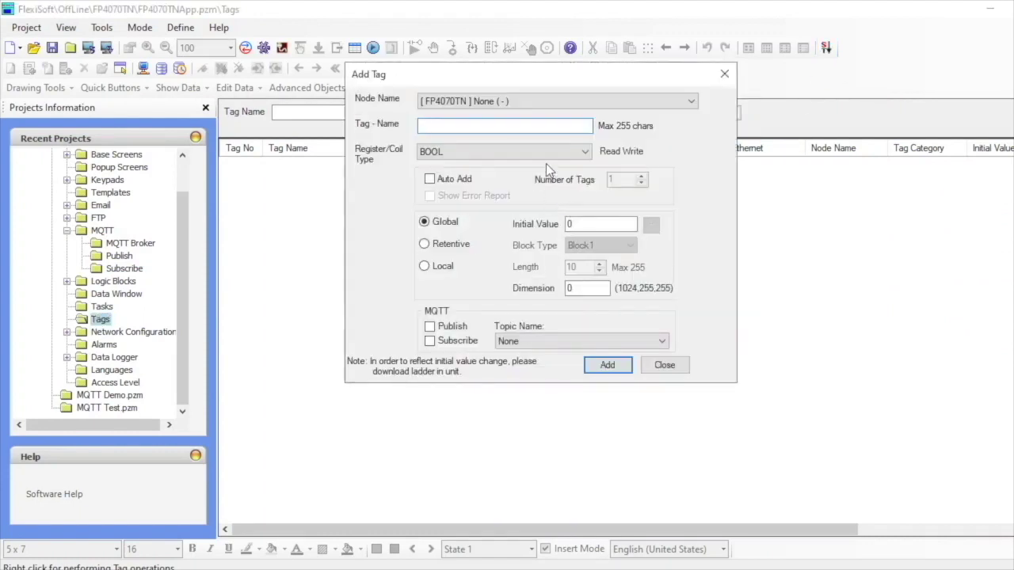
pyautogui.click(546, 152)
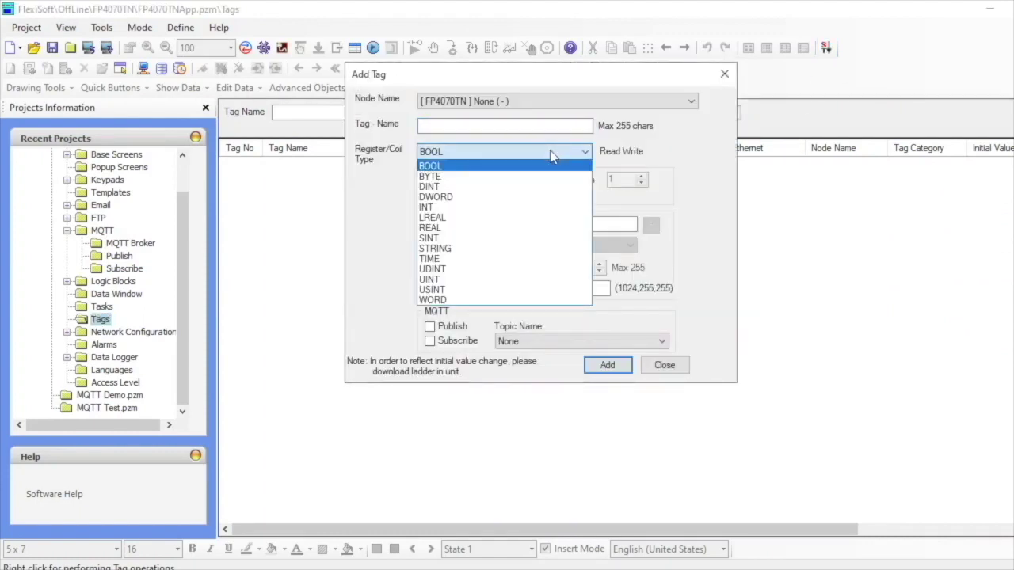
pyautogui.click(537, 228)
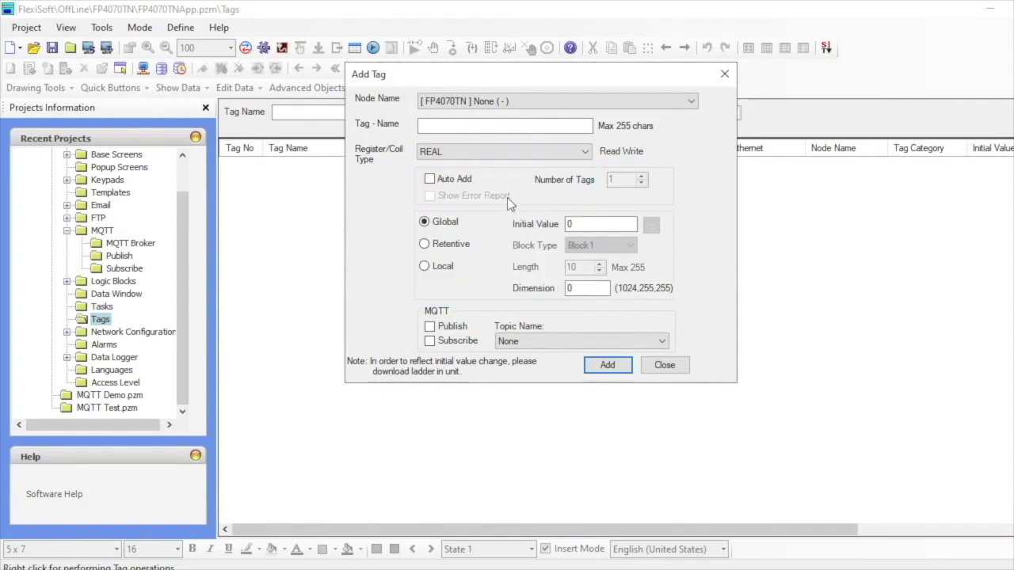
pyautogui.click(507, 125)
pyautogui.write('Temp1')
pyautogui.click(458, 342)
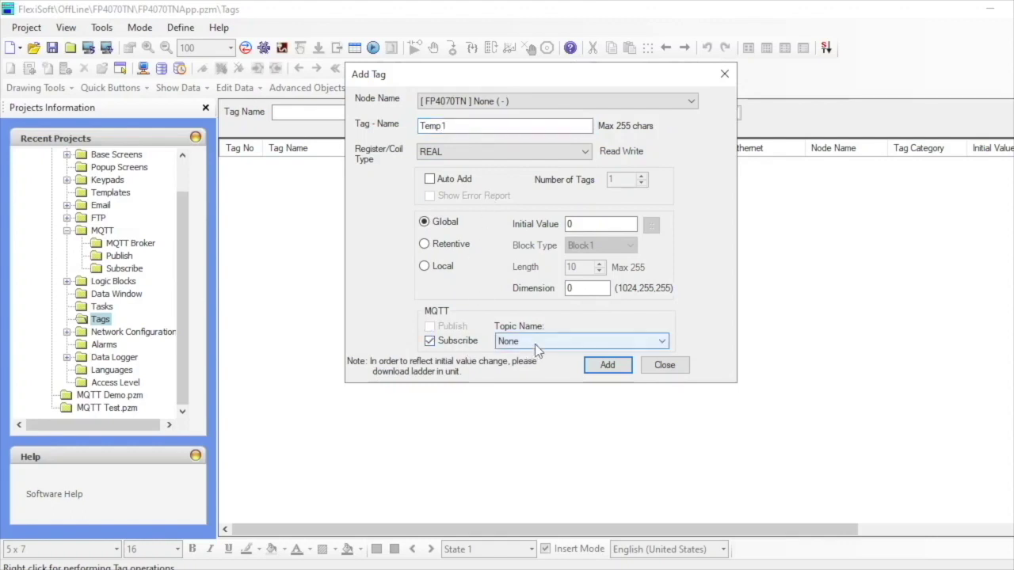
pyautogui.click(535, 344)
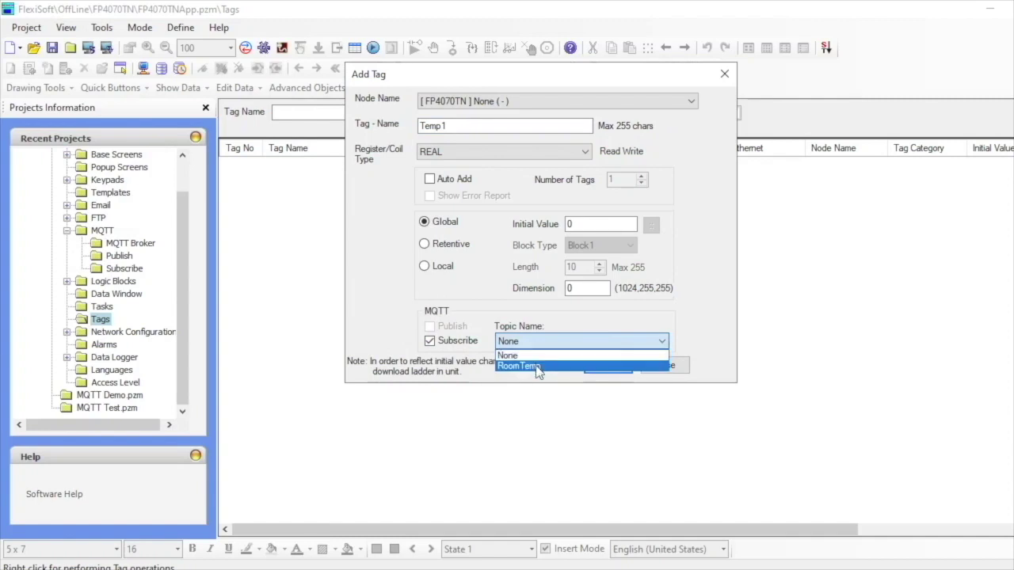
pyautogui.click(536, 366)
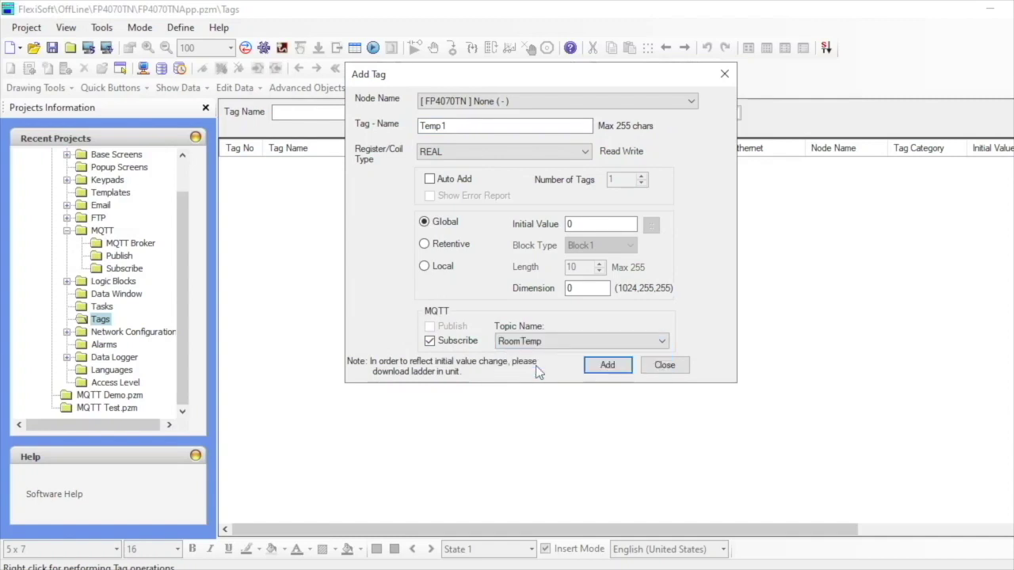
pyautogui.click(606, 367)
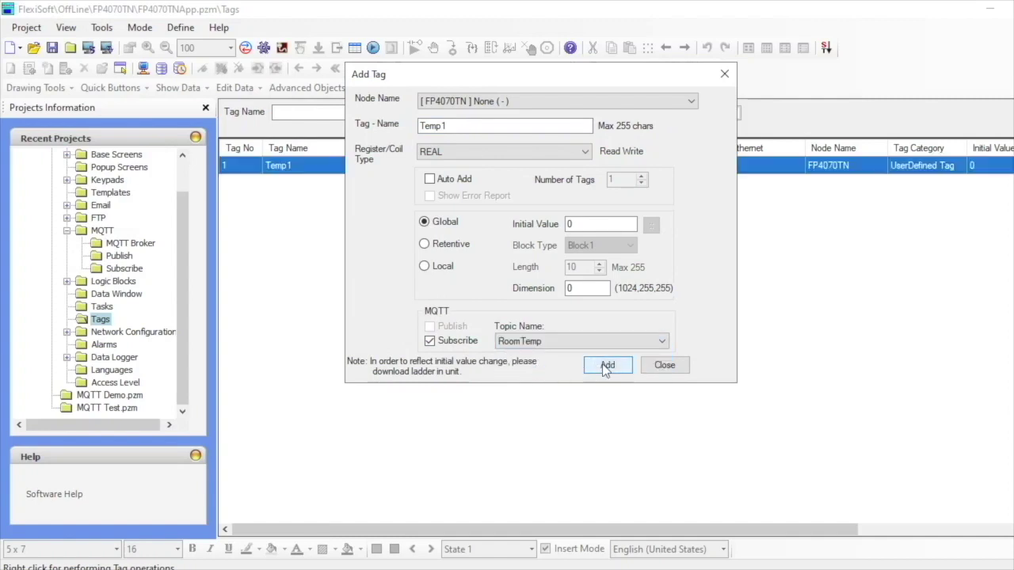
pyautogui.click(665, 366)
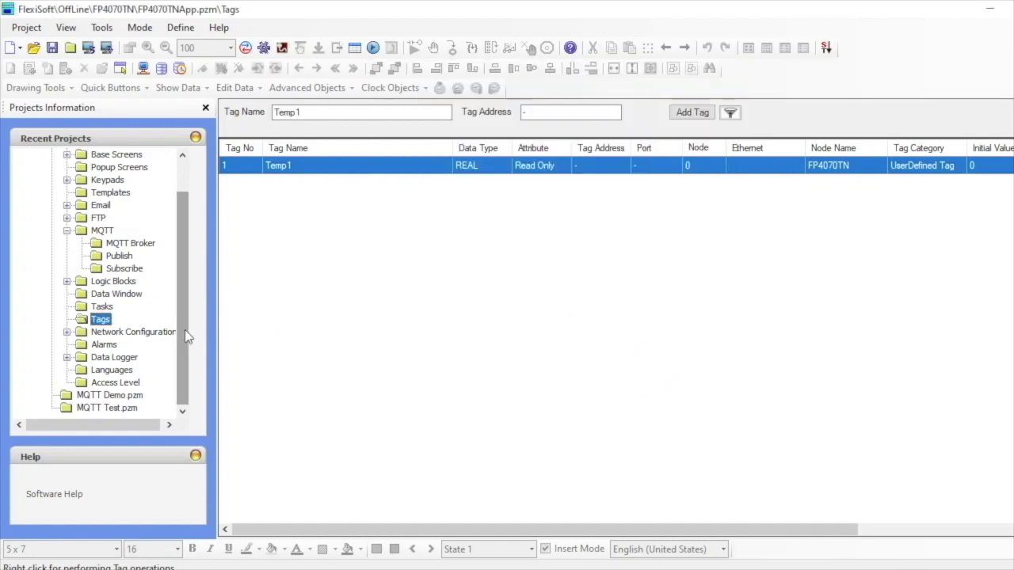
# - Open Screen1 from Base Screens in the screen editor
pyautogui.moveTo(185, 332); pyautogui.dragTo(190, 295)
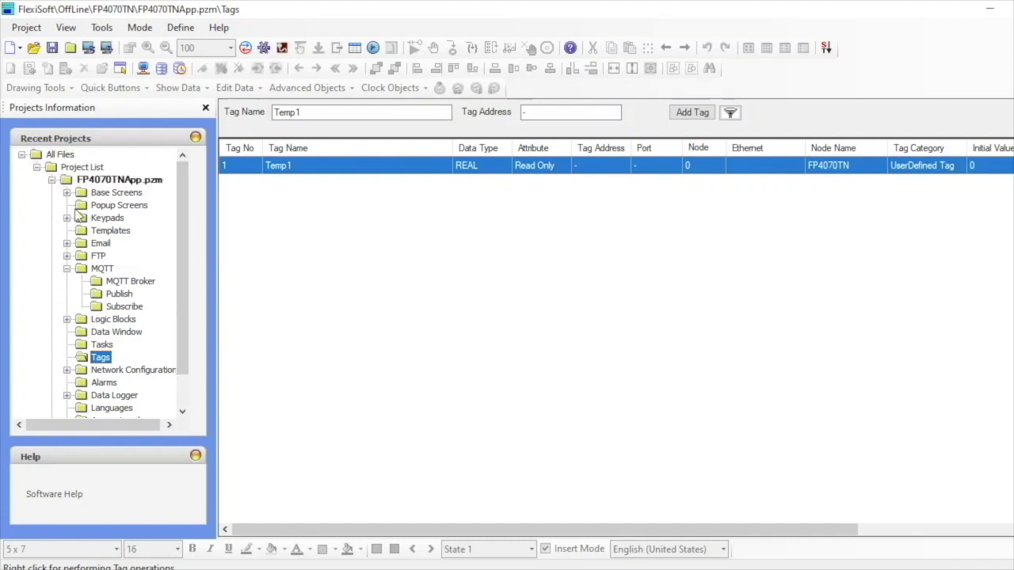
pyautogui.click(117, 195)
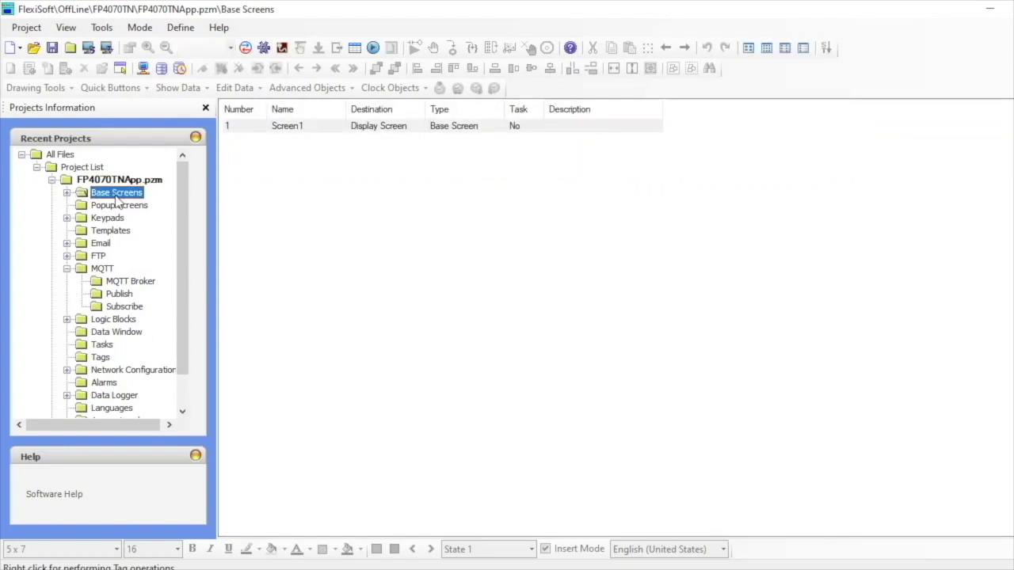
pyautogui.click(66, 192)
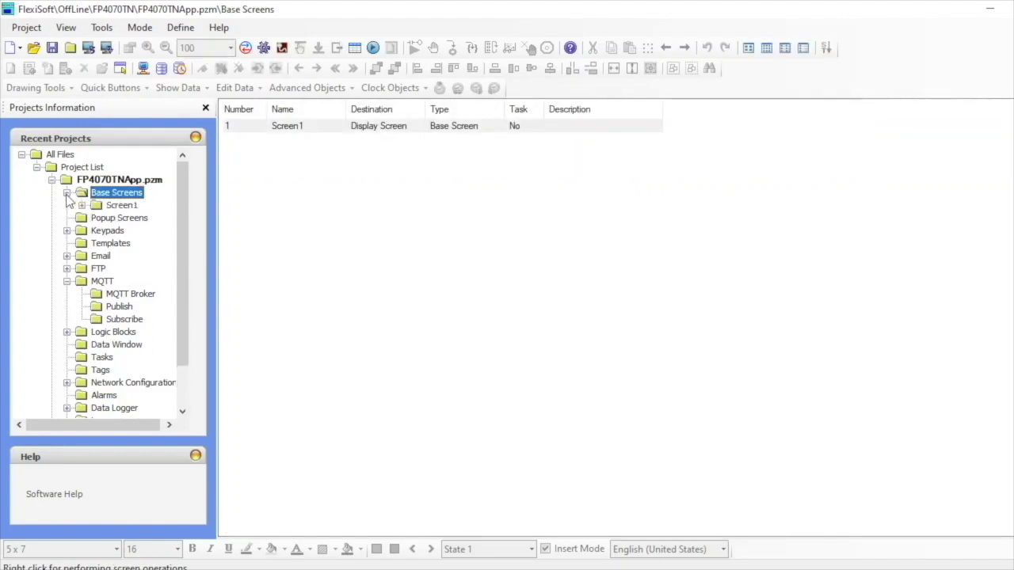
pyautogui.doubleClick(119, 205)
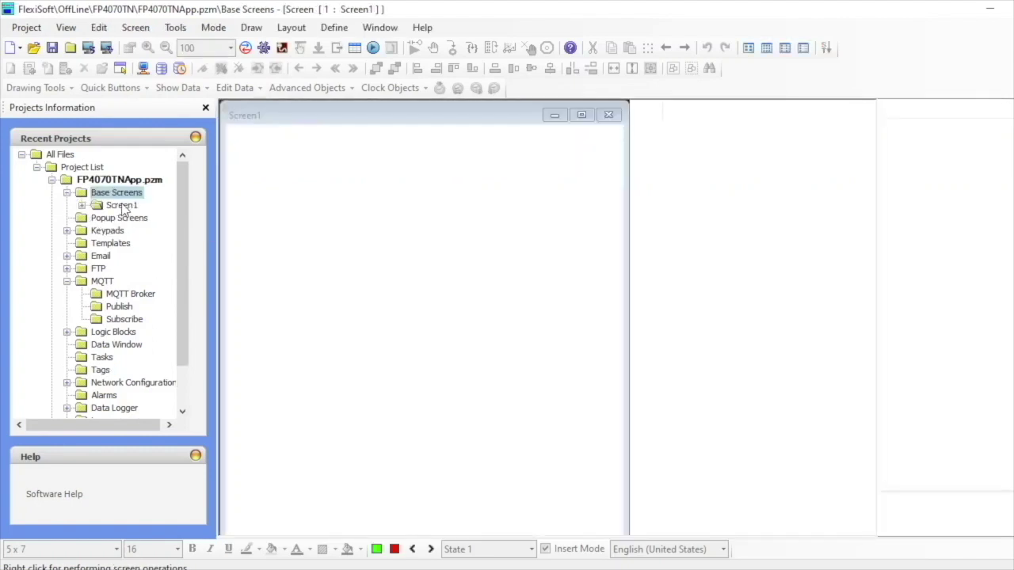
pyautogui.click(177, 87)
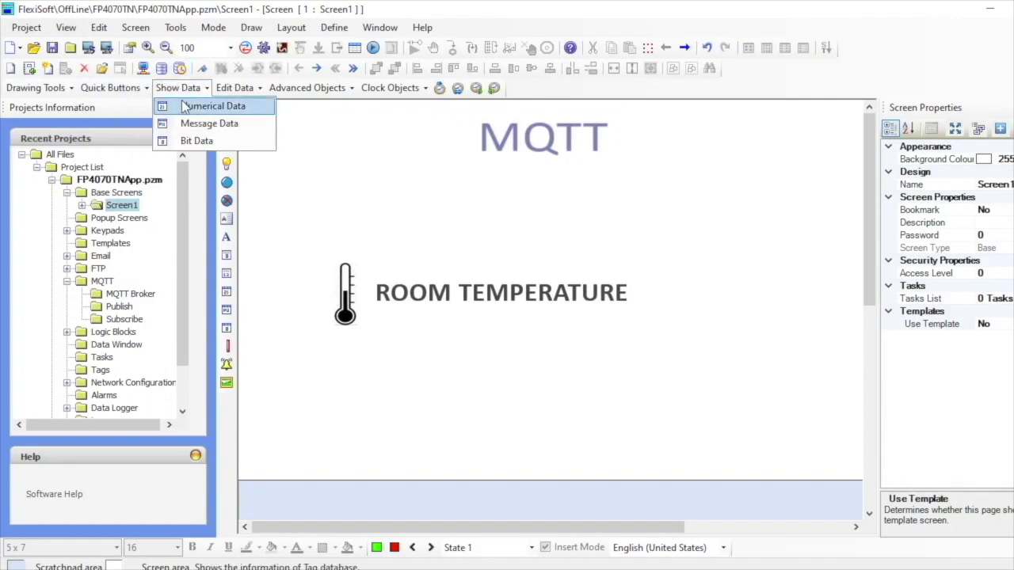
# - Place a numerical data display in 21-point Arial right of ROOM TEMPERATURE
pyautogui.click(206, 106)
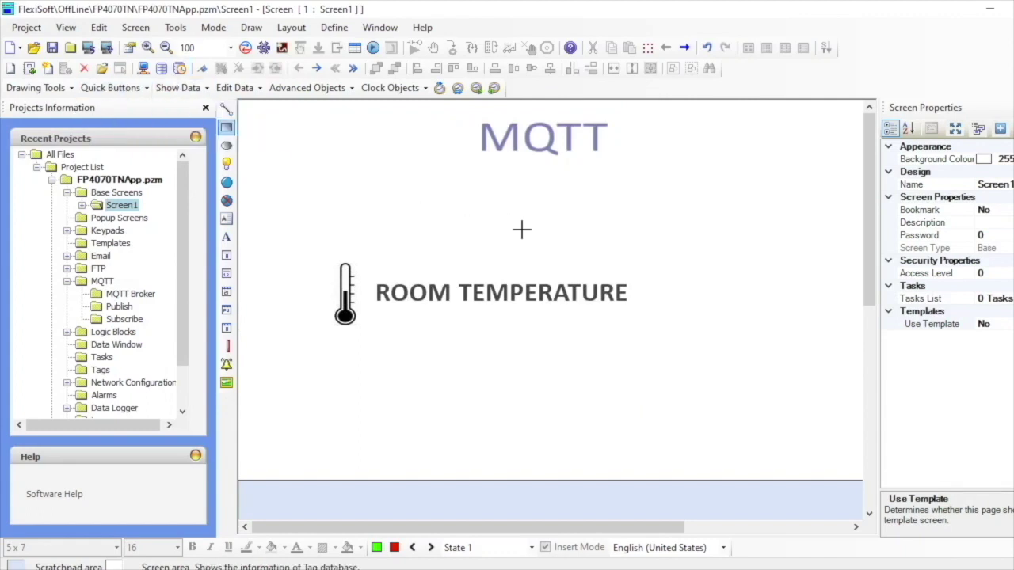
pyautogui.click(685, 286)
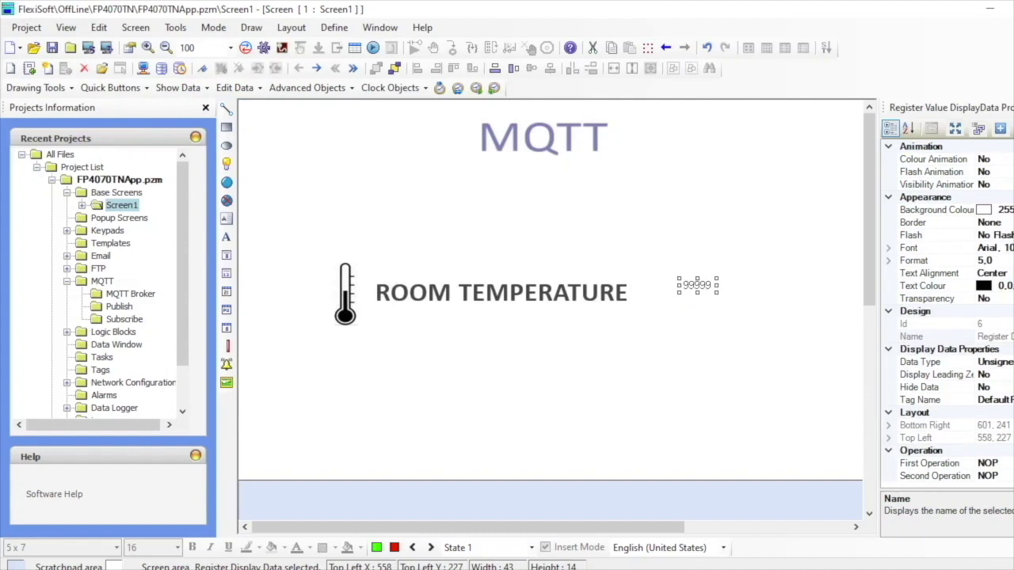
pyautogui.click(919, 248)
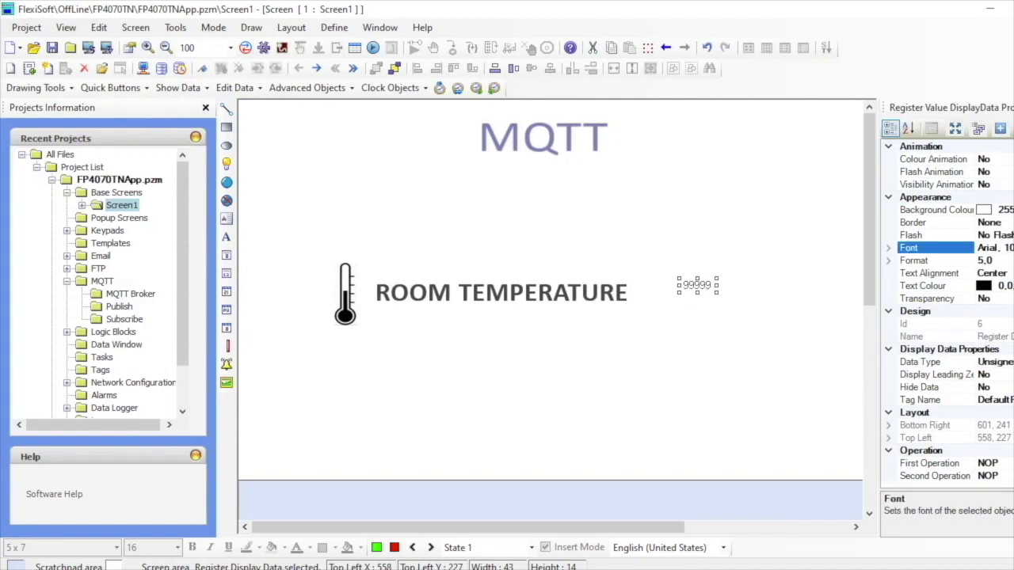
pyautogui.moveTo(629, 190); pyautogui.dragTo(629, 207)
pyautogui.click(609, 196)
pyautogui.click(670, 151)
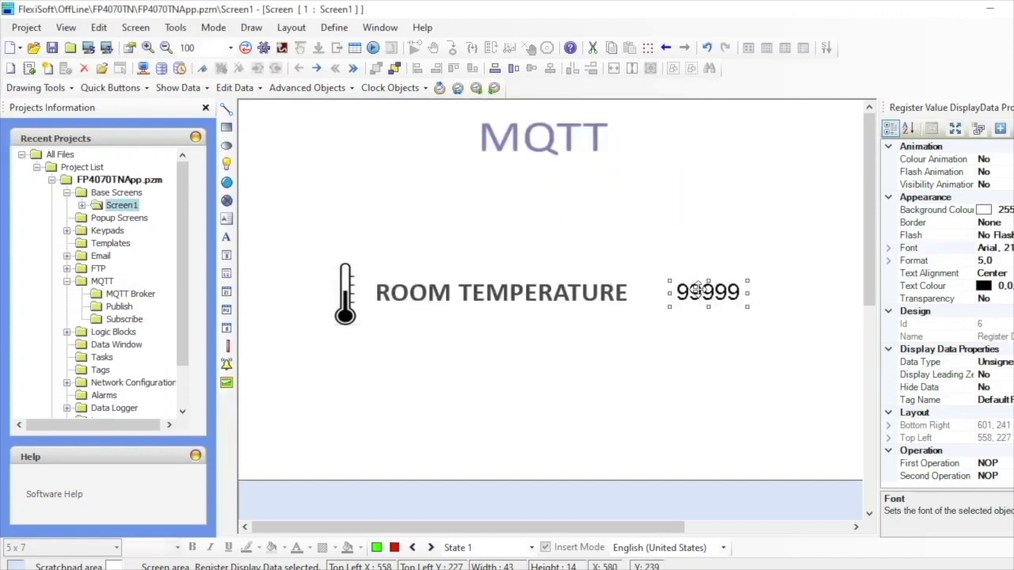
pyautogui.click(1000, 400)
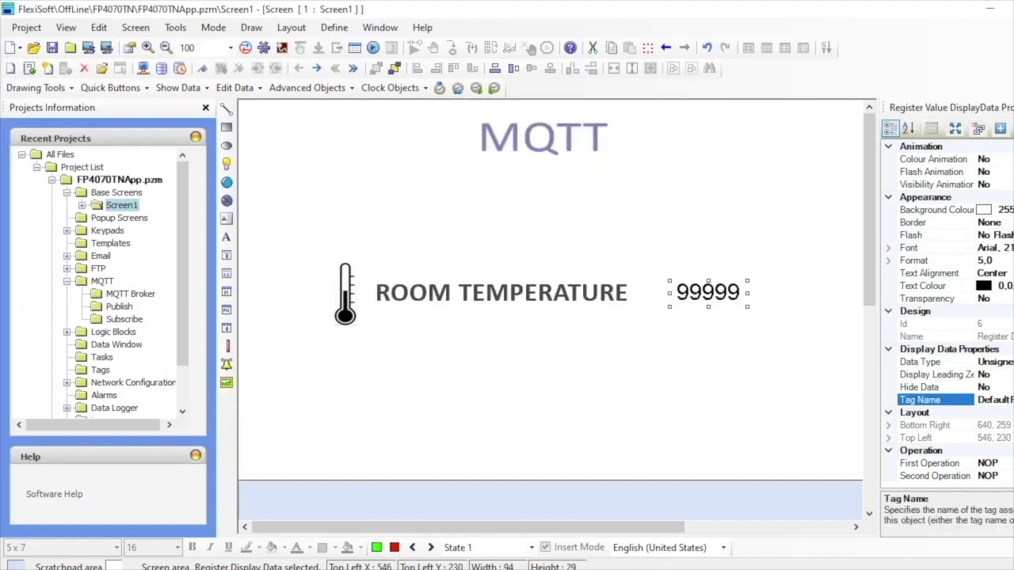
pyautogui.click(999, 400)
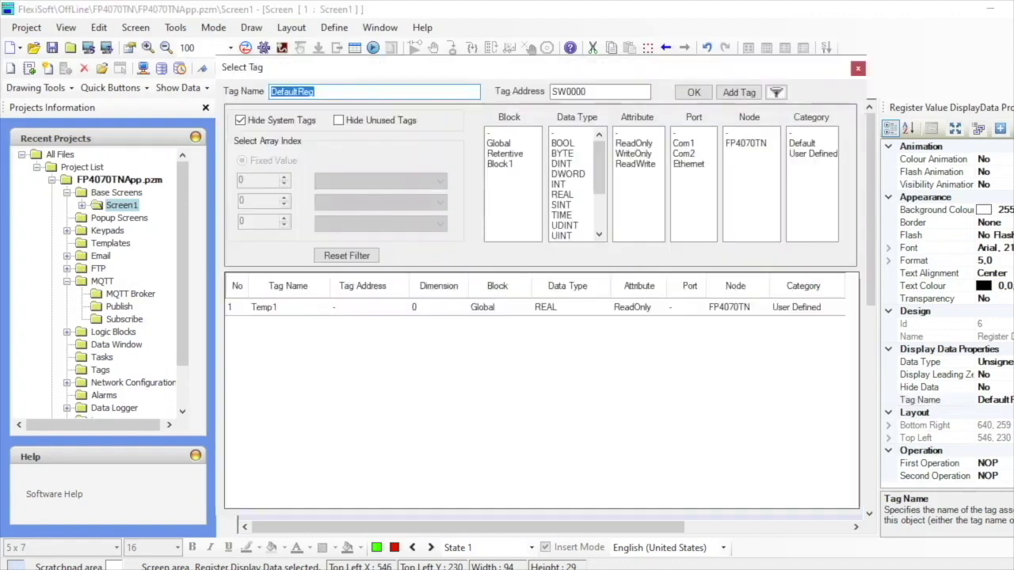
# - Link the numerical display to tag Temp1 and shift it slightly left
pyautogui.click(299, 309)
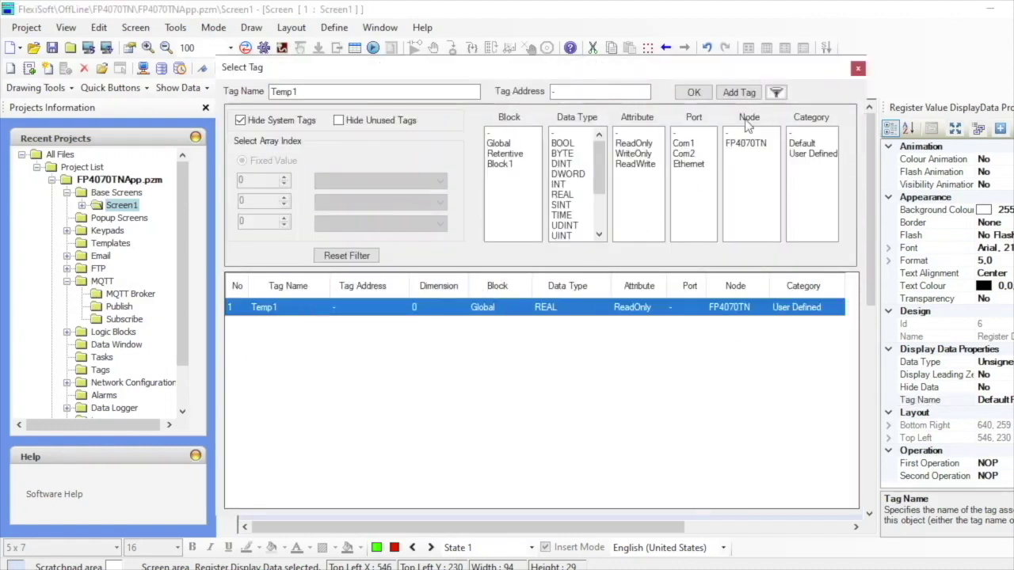
pyautogui.click(709, 95)
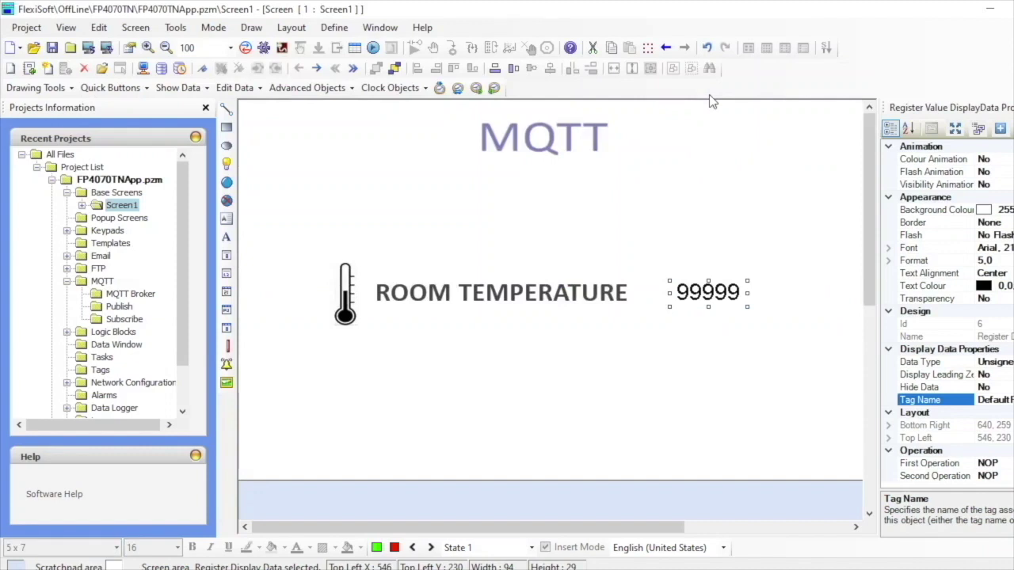
pyautogui.moveTo(732, 313); pyautogui.dragTo(720, 313)
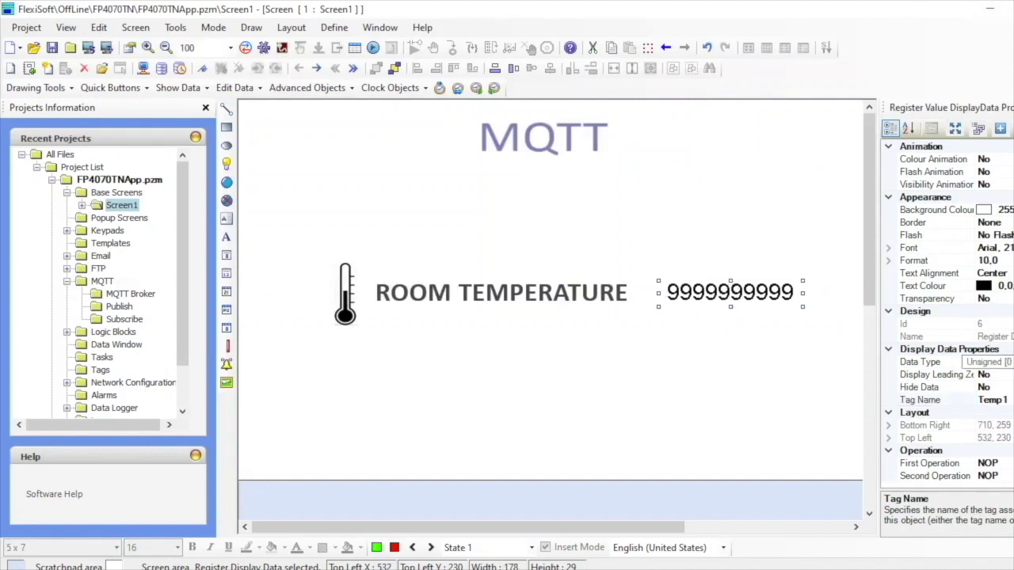
# - Set the display's data type to Float with number format 4,2
pyautogui.click(990, 361)
pyautogui.hotkey('alt', 'Down')
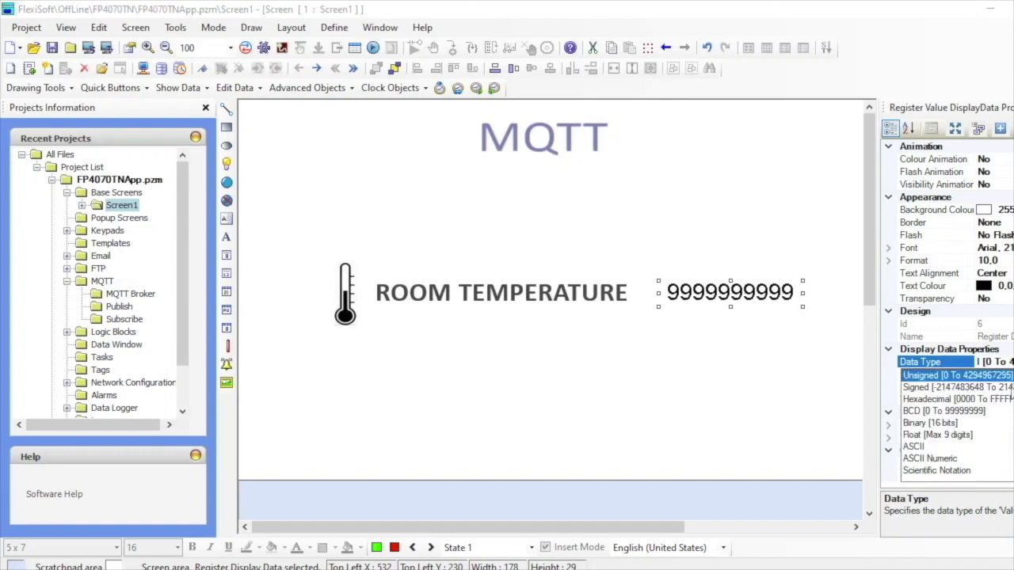
pyautogui.click(966, 435)
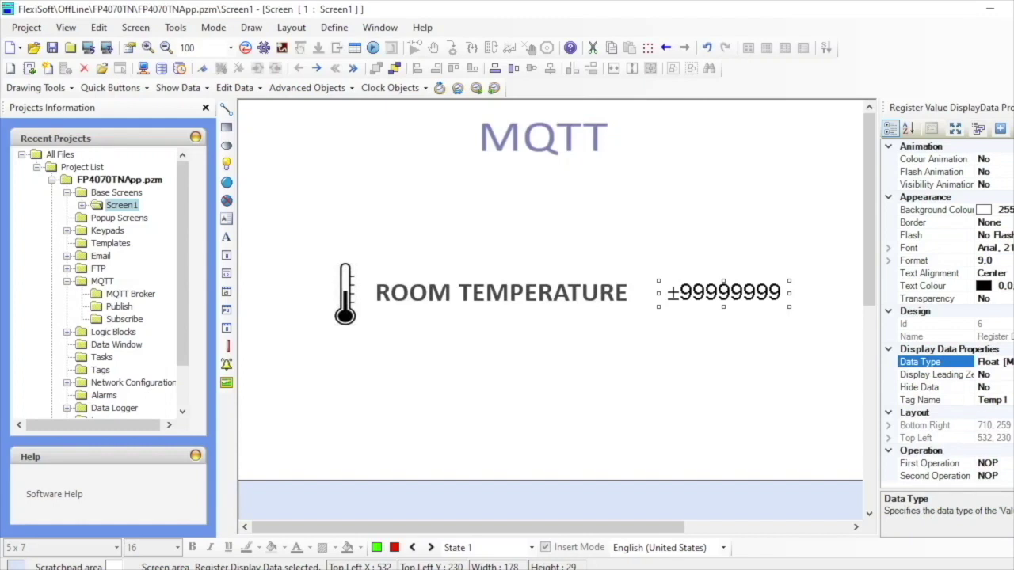
pyautogui.click(1006, 260)
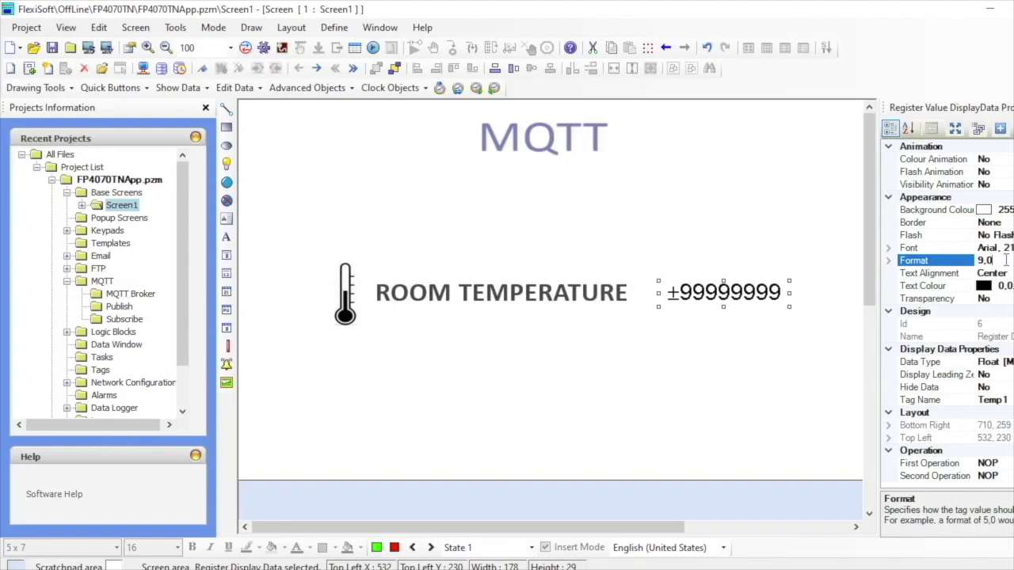
pyautogui.press('BackSpace')
pyautogui.press('BackSpace')
pyautogui.write('4,2')
pyautogui.press('Return')
pyautogui.click(693, 368)
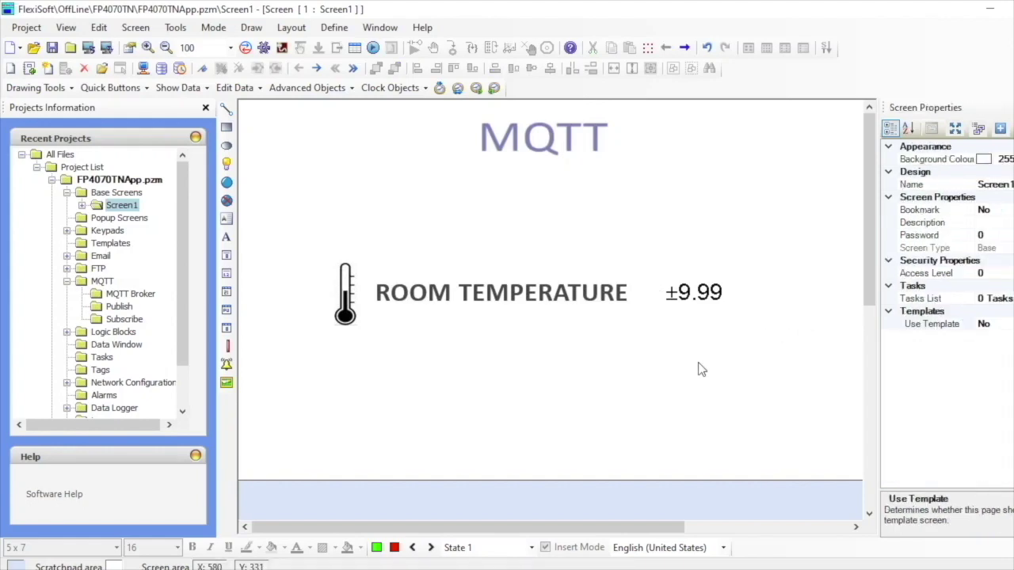
pyautogui.hotkey('ctrl', 's')
# - Save the project as mqttdemo and compile it with no errors
pyautogui.click(403, 372)
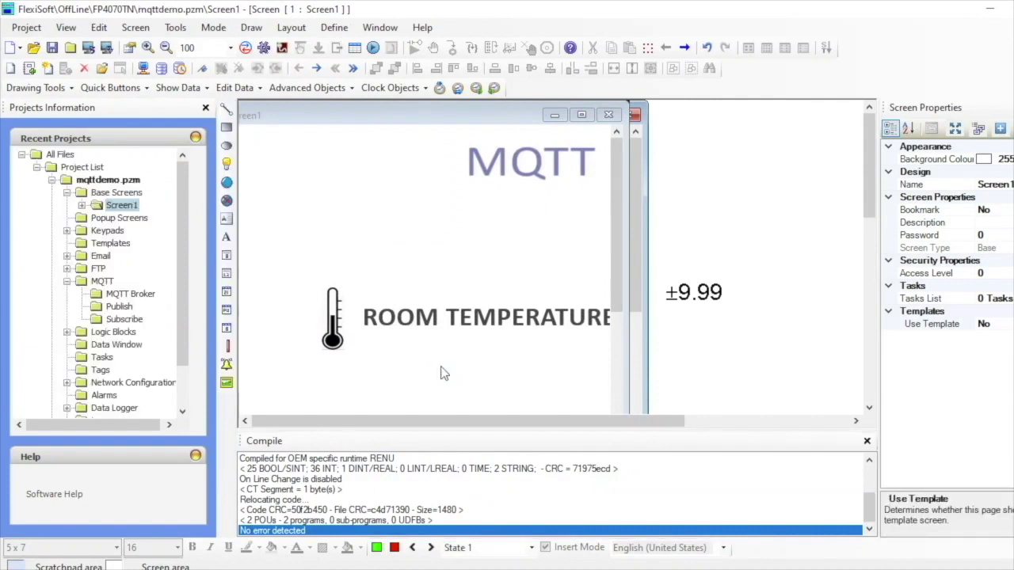
pyautogui.click(108, 49)
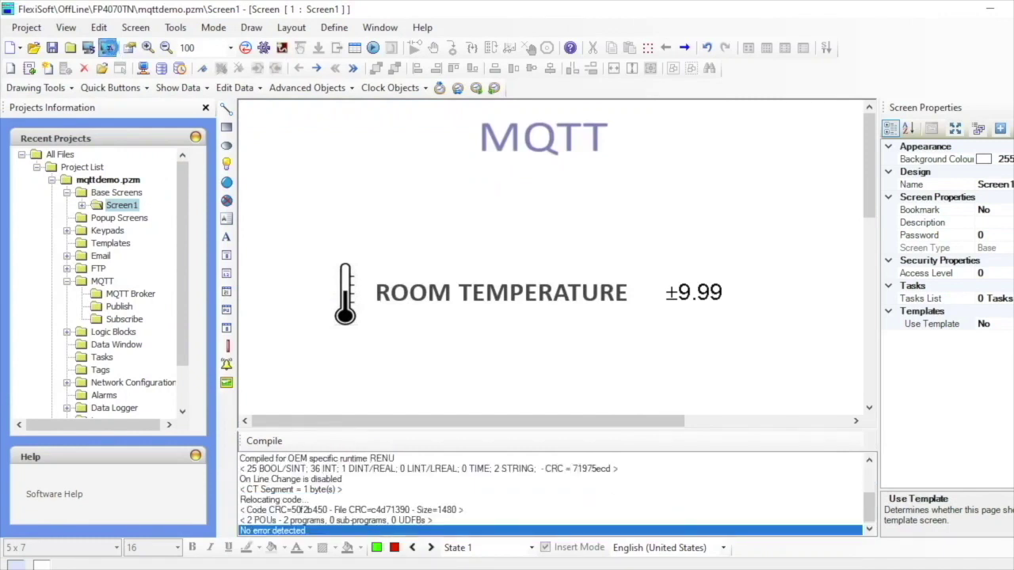